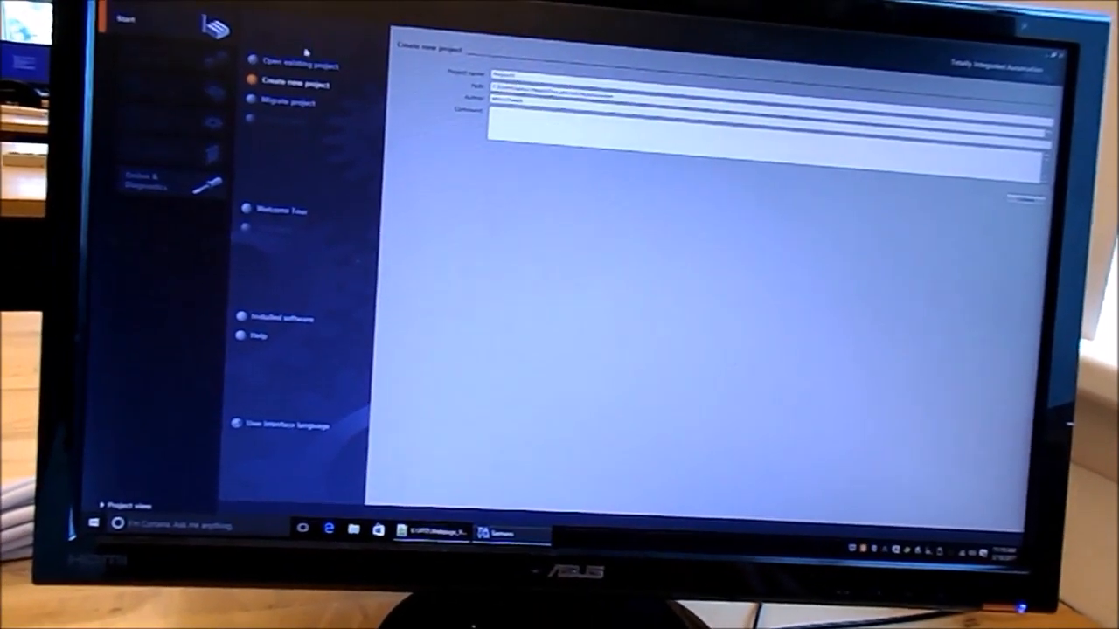
Step: Browse to the VFD project folder, load the .ap14 project file and go to the project view
{"action": "left_click", "coordinate": [291, 51]}
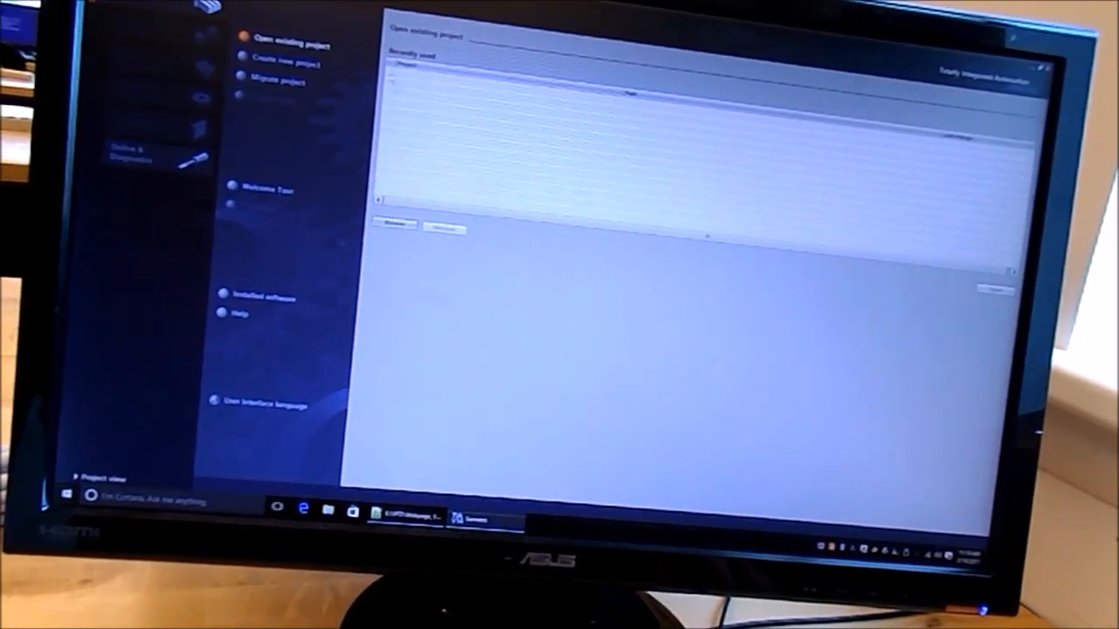
{"action": "left_click", "coordinate": [379, 210]}
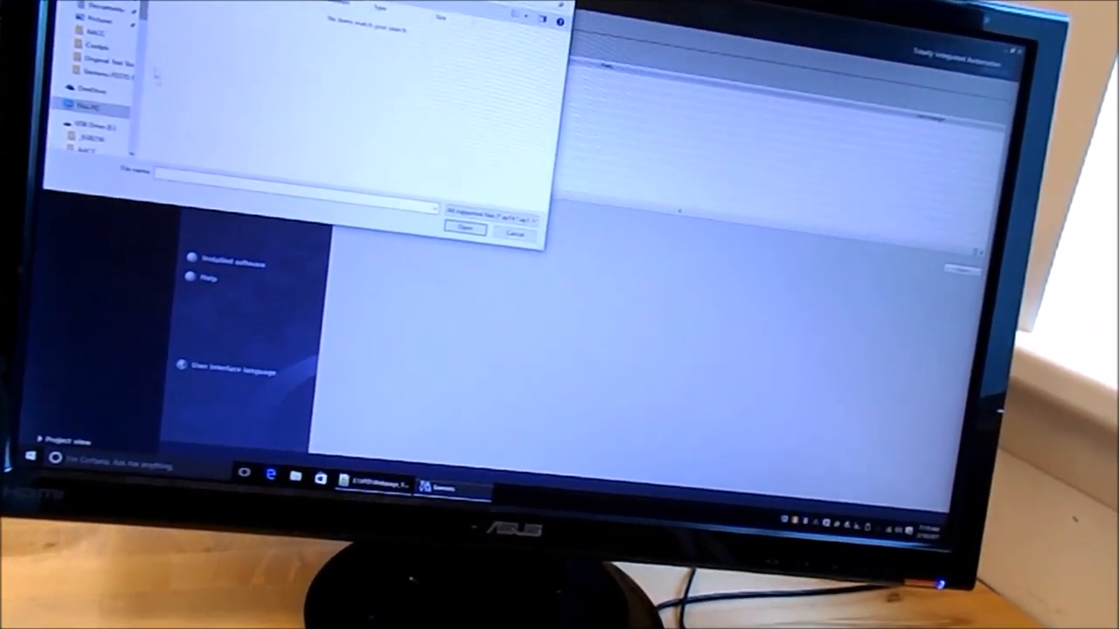
{"action": "scroll", "coordinate": [113, 70], "scroll_direction": "down", "scroll_amount": 3}
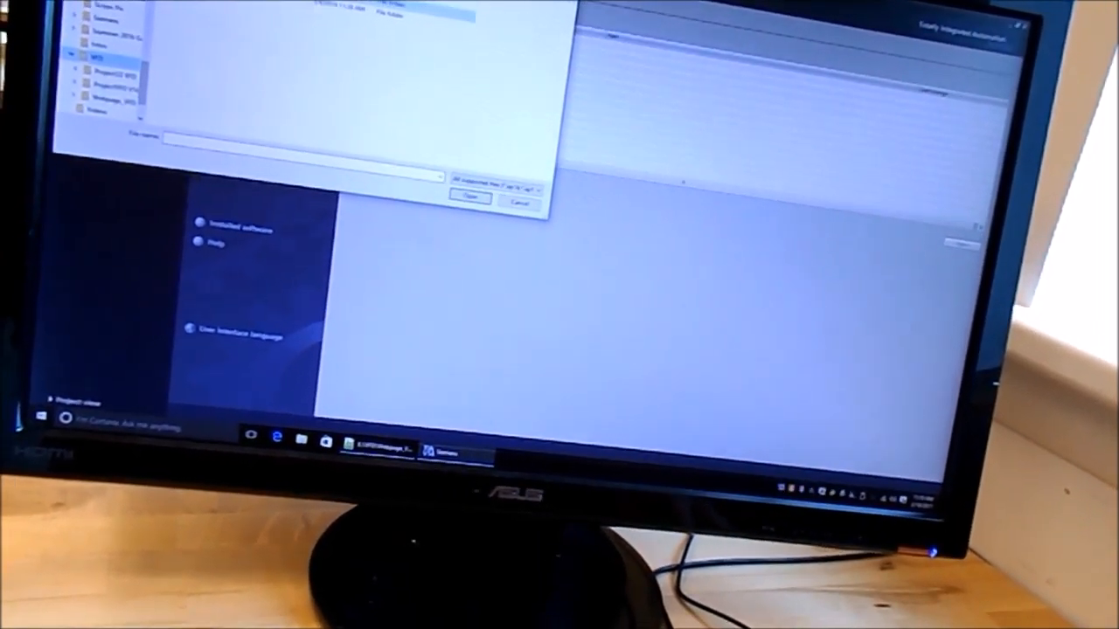
{"action": "double_click", "coordinate": [375, 19]}
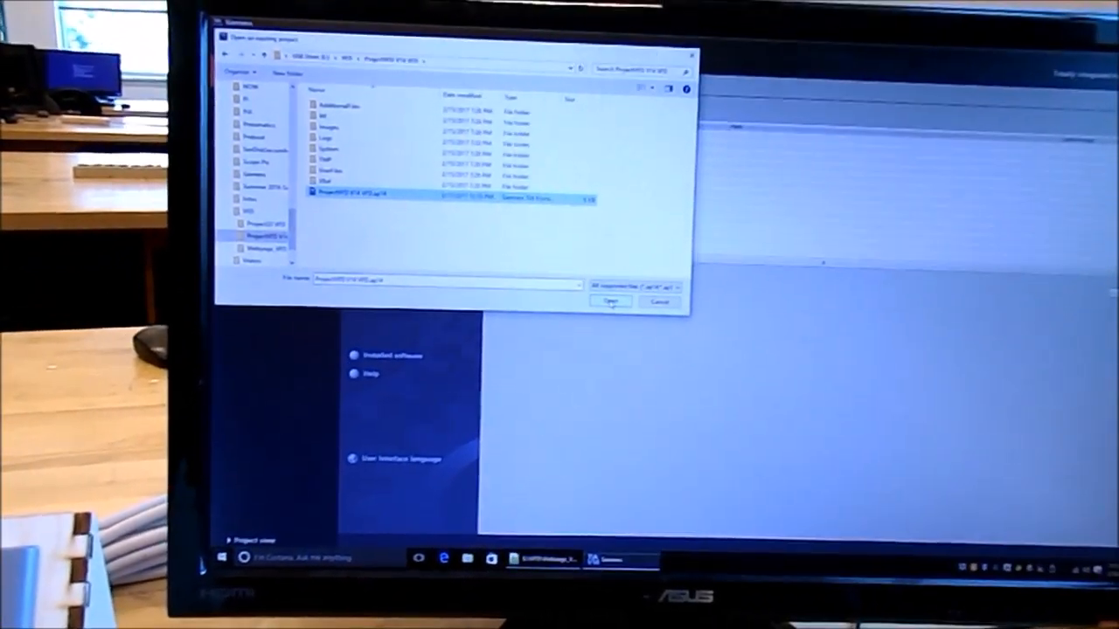
{"action": "left_click", "coordinate": [603, 313]}
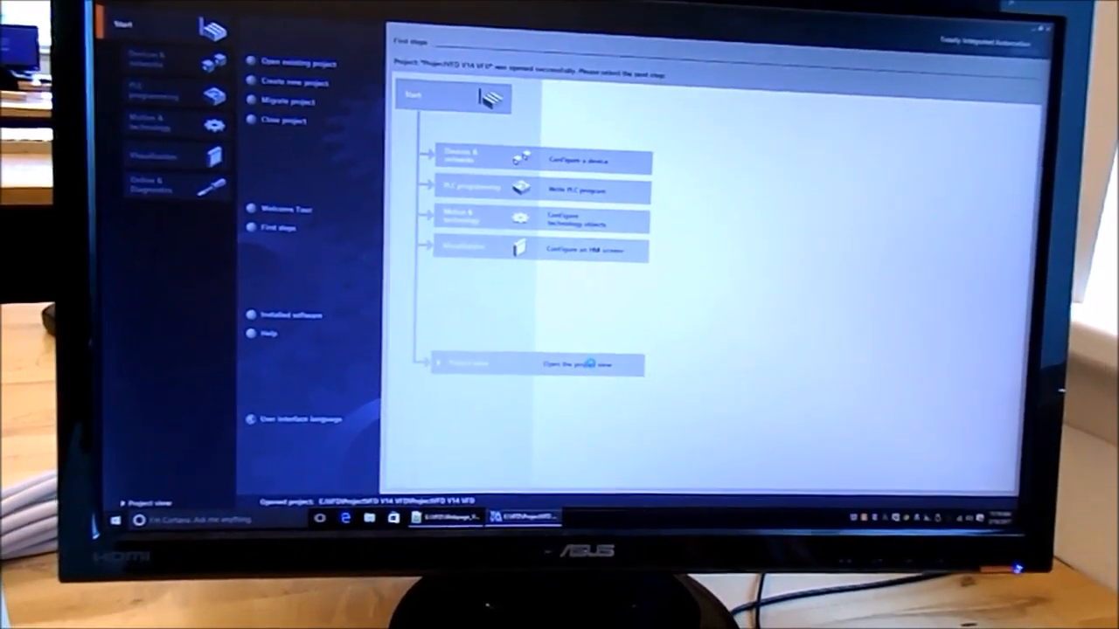
{"action": "left_click", "coordinate": [576, 364]}
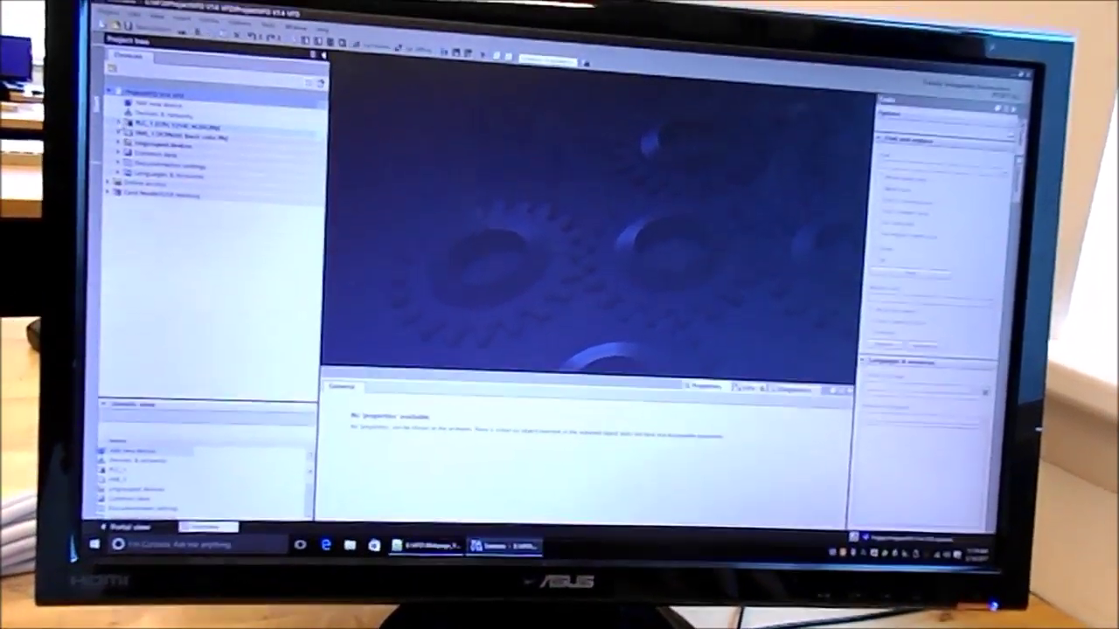
Step: Expand PLC_1 and its Program blocks to reach the Main [OB1] ladder block
{"action": "double_click", "coordinate": [166, 115]}
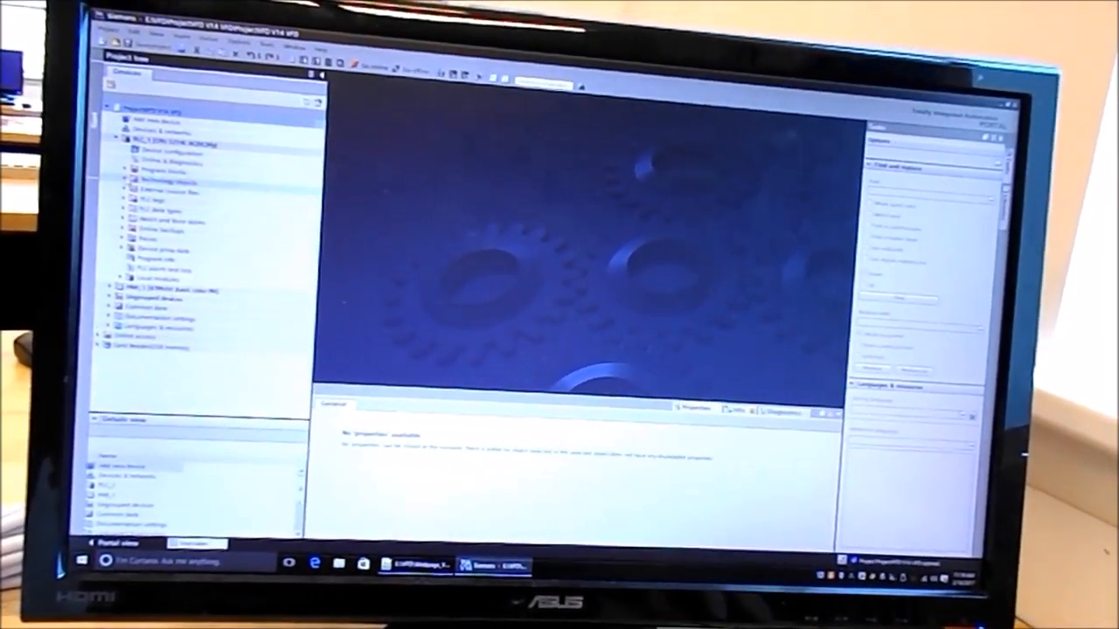
{"action": "double_click", "coordinate": [158, 157]}
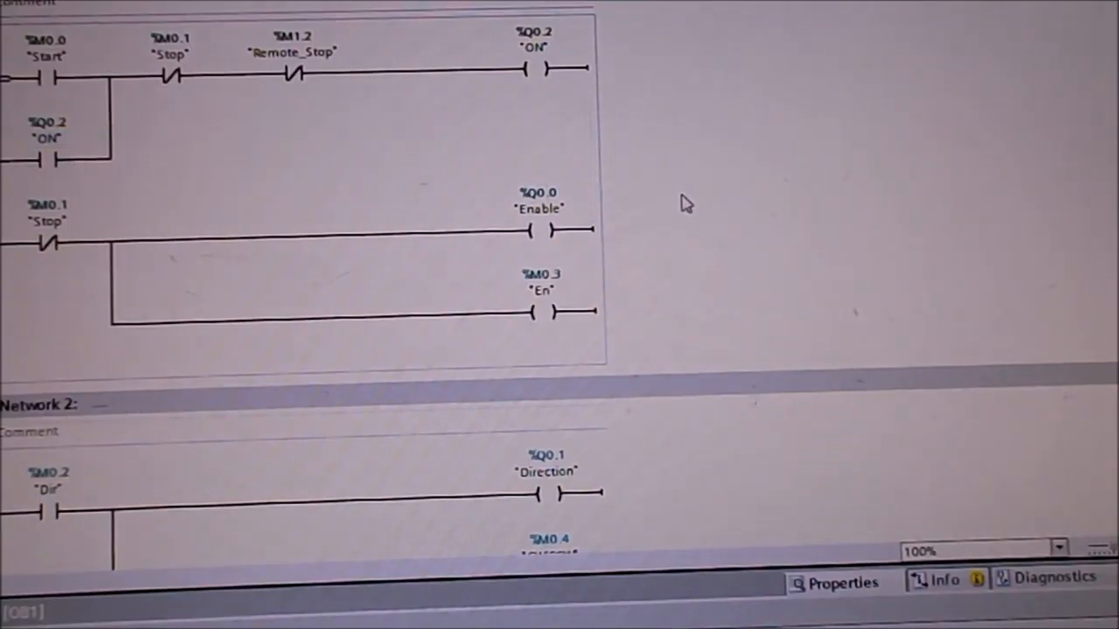
{"action": "scroll", "coordinate": [684, 203], "scroll_direction": "down", "scroll_amount": 3}
{"action": "scroll", "coordinate": [487, 400], "scroll_direction": "down", "scroll_amount": 3}
{"action": "scroll", "coordinate": [487, 401], "scroll_direction": "down", "scroll_amount": 3}
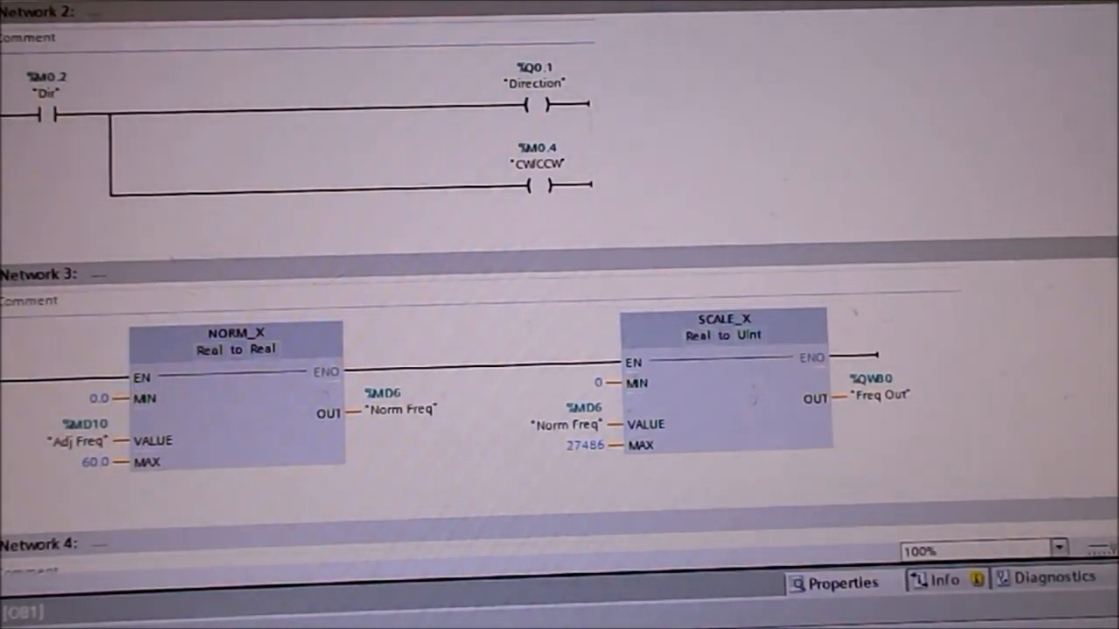
{"action": "scroll", "coordinate": [881, 388], "scroll_direction": "down", "scroll_amount": 3}
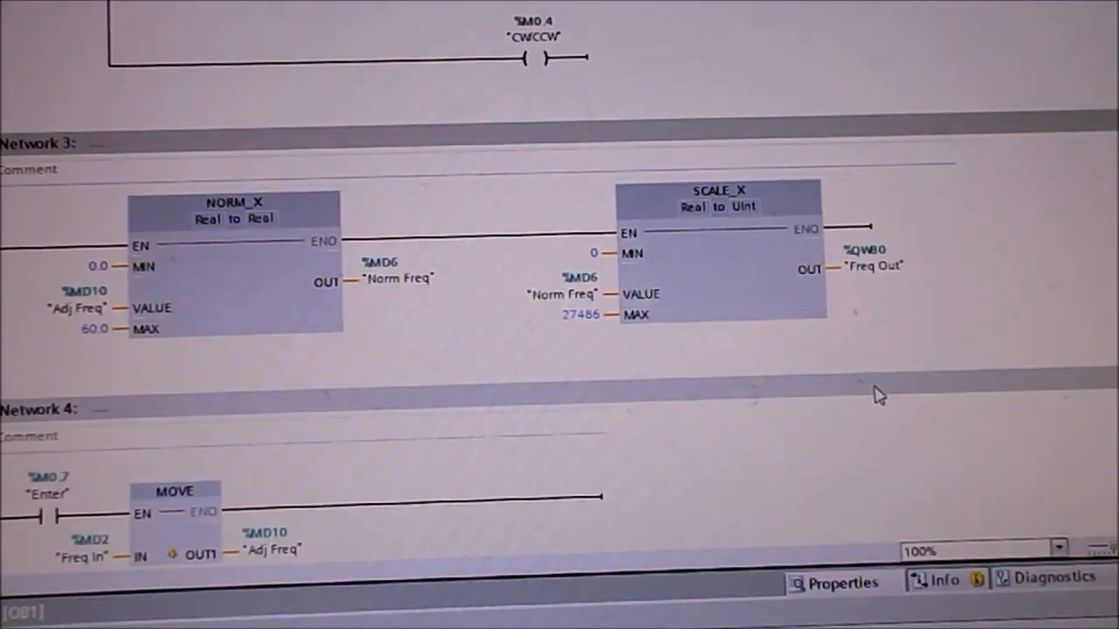
{"action": "scroll", "coordinate": [879, 395], "scroll_direction": "down", "scroll_amount": 3}
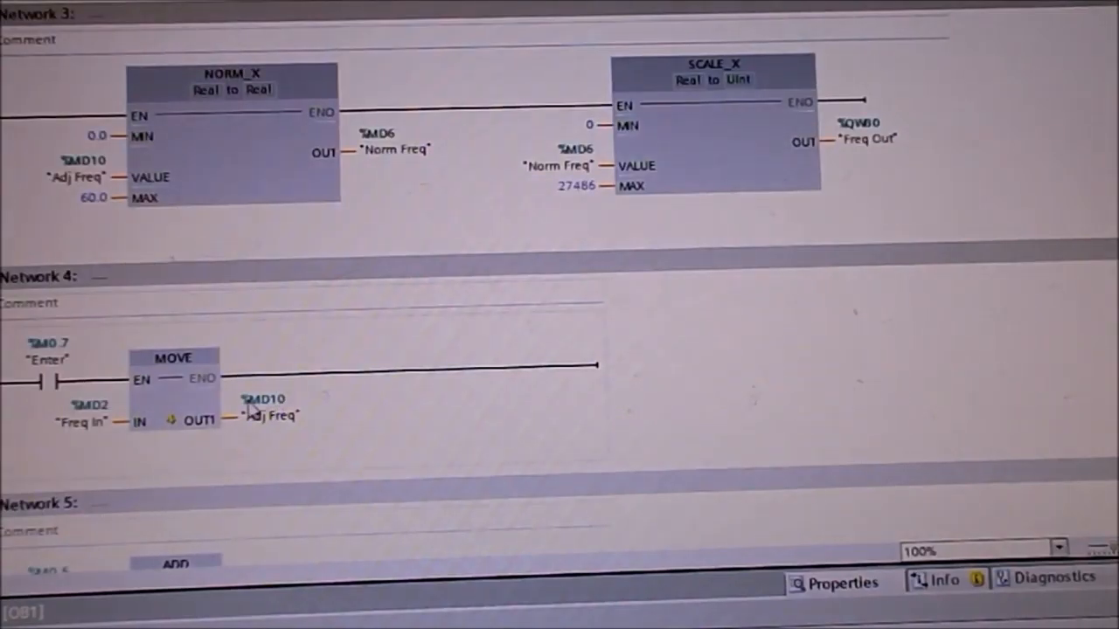
{"action": "scroll", "coordinate": [252, 406], "scroll_direction": "down", "scroll_amount": 3}
{"action": "scroll", "coordinate": [252, 406], "scroll_direction": "down", "scroll_amount": 2}
{"action": "scroll", "coordinate": [249, 409], "scroll_direction": "down", "scroll_amount": 3}
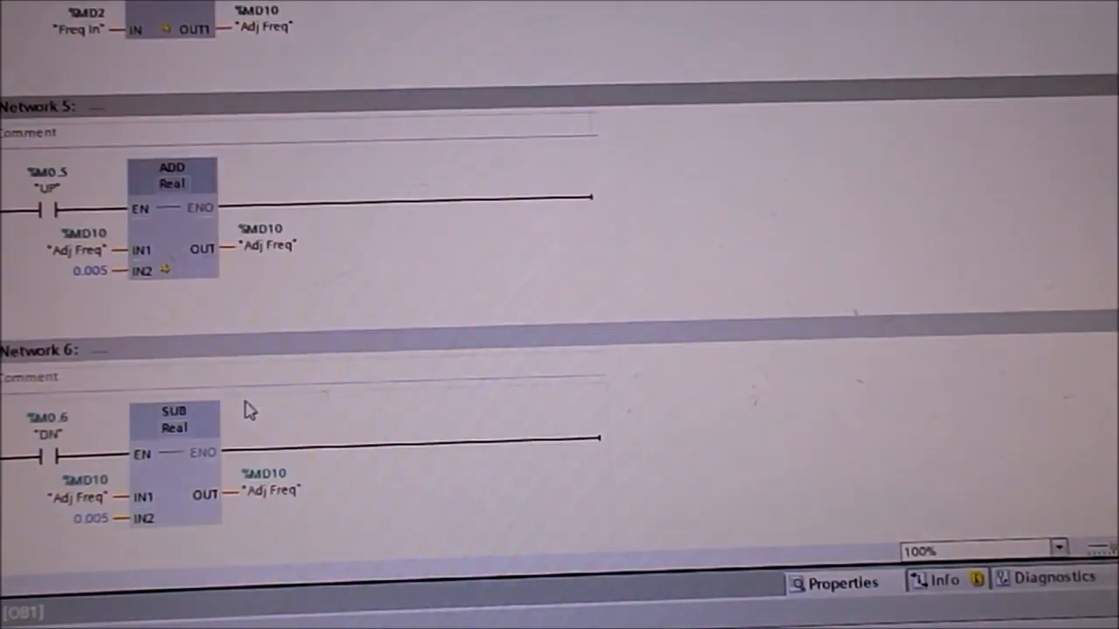
{"action": "scroll", "coordinate": [249, 409], "scroll_direction": "down", "scroll_amount": 2}
{"action": "scroll", "coordinate": [250, 410], "scroll_direction": "up", "scroll_amount": 3}
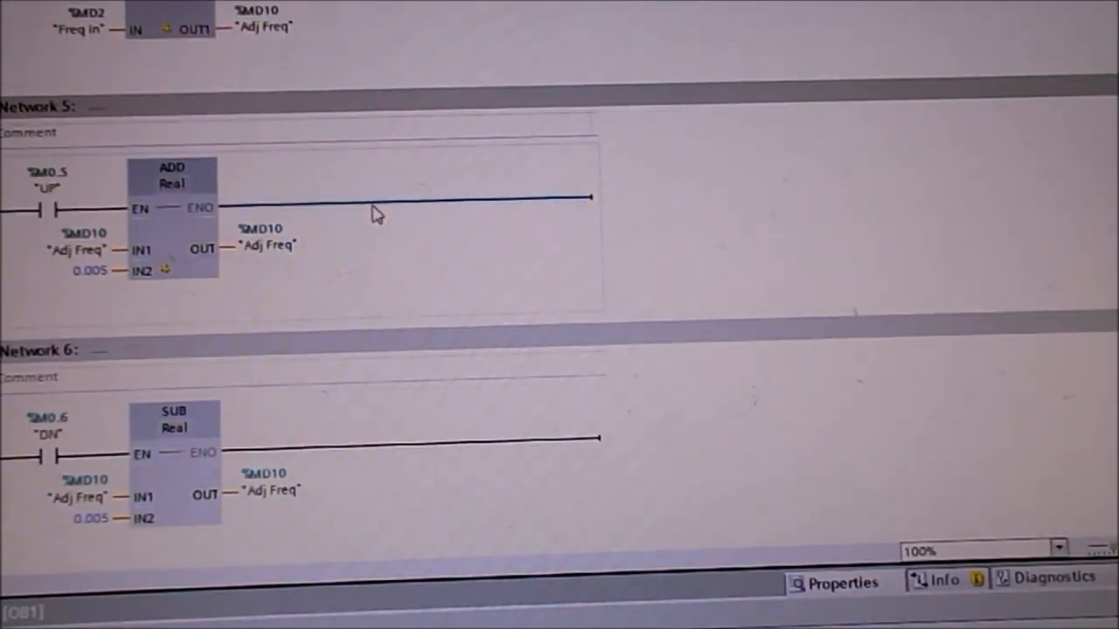
{"action": "scroll", "coordinate": [376, 214], "scroll_direction": "down", "scroll_amount": 3}
{"action": "scroll", "coordinate": [376, 213], "scroll_direction": "down", "scroll_amount": 2}
{"action": "scroll", "coordinate": [376, 215], "scroll_direction": "down", "scroll_amount": 3}
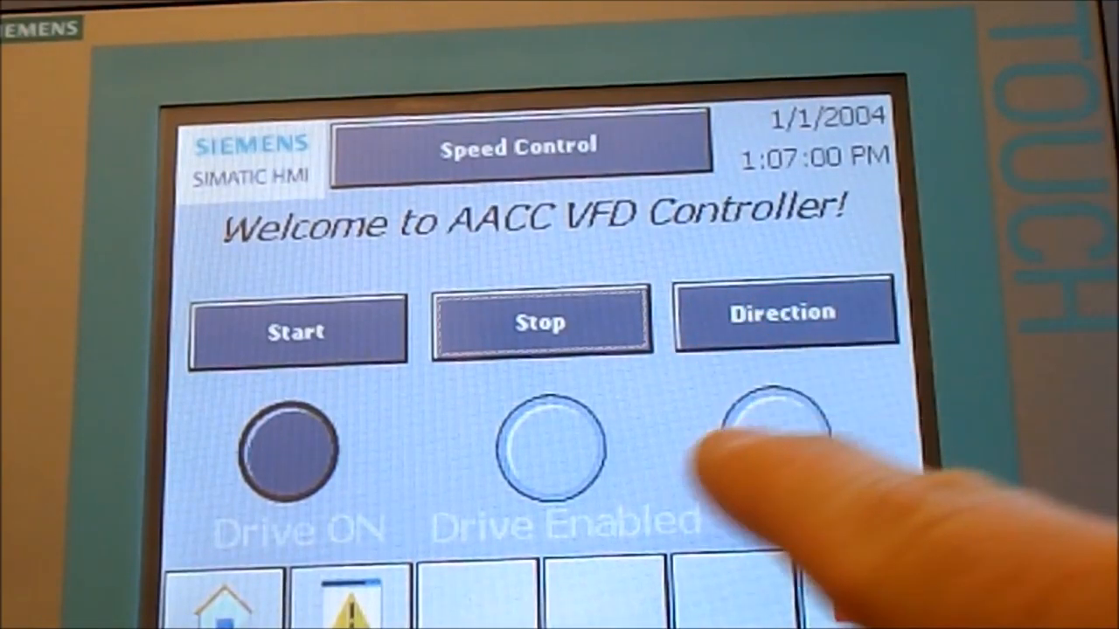
Step: Reset Stop, toggle Direction CCW and back to CW, start the drive and go to Speed Control
{"action": "left_click", "coordinate": [539, 324]}
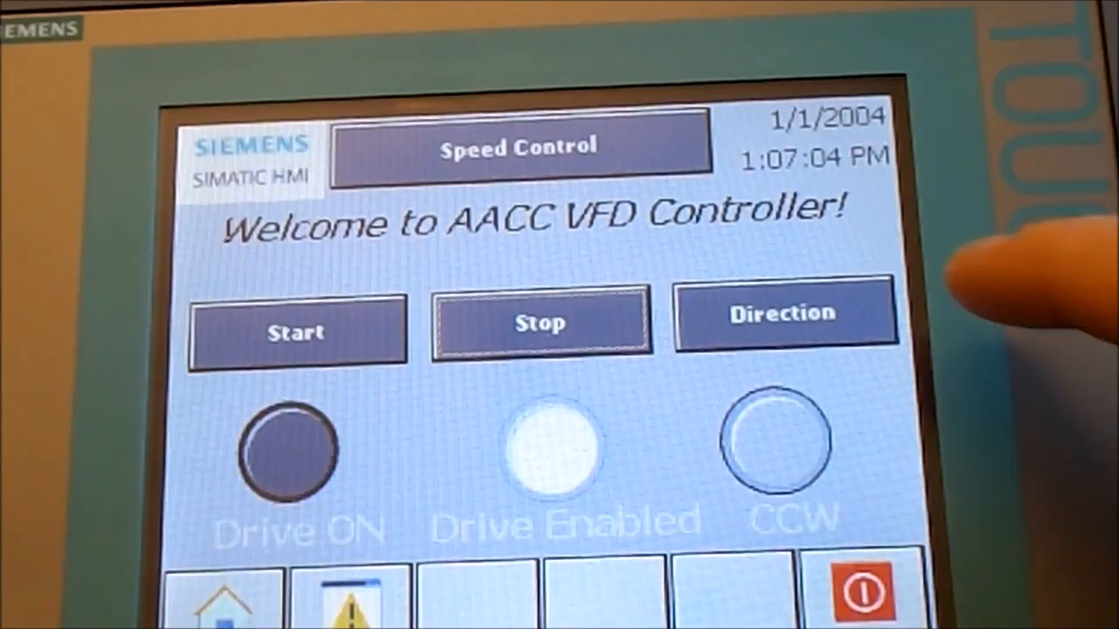
{"action": "left_click", "coordinate": [787, 315]}
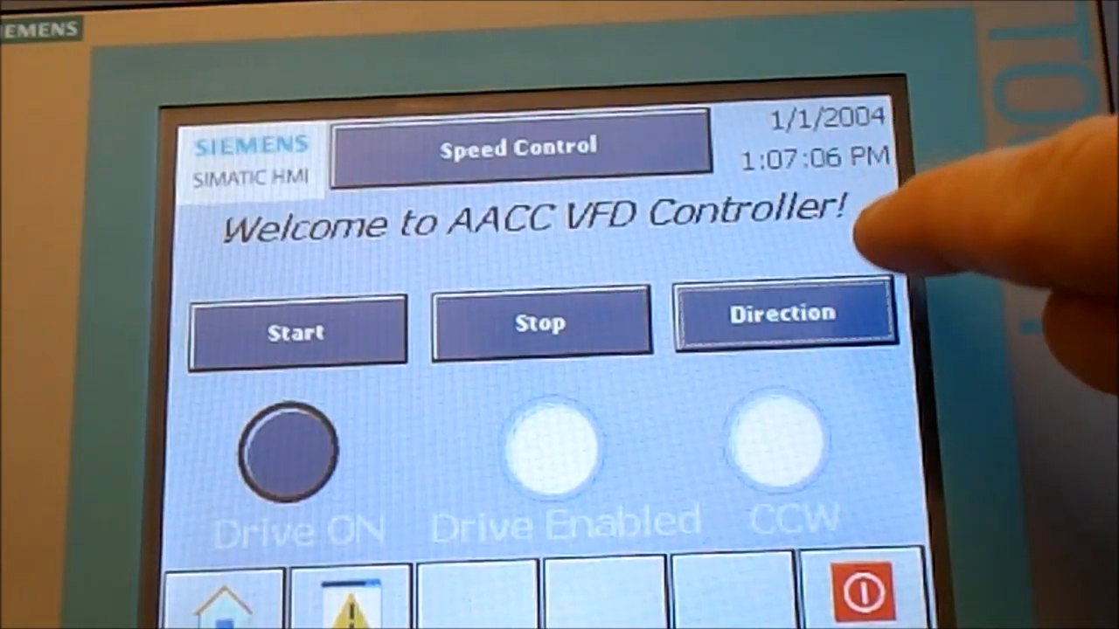
{"action": "left_click", "coordinate": [787, 314]}
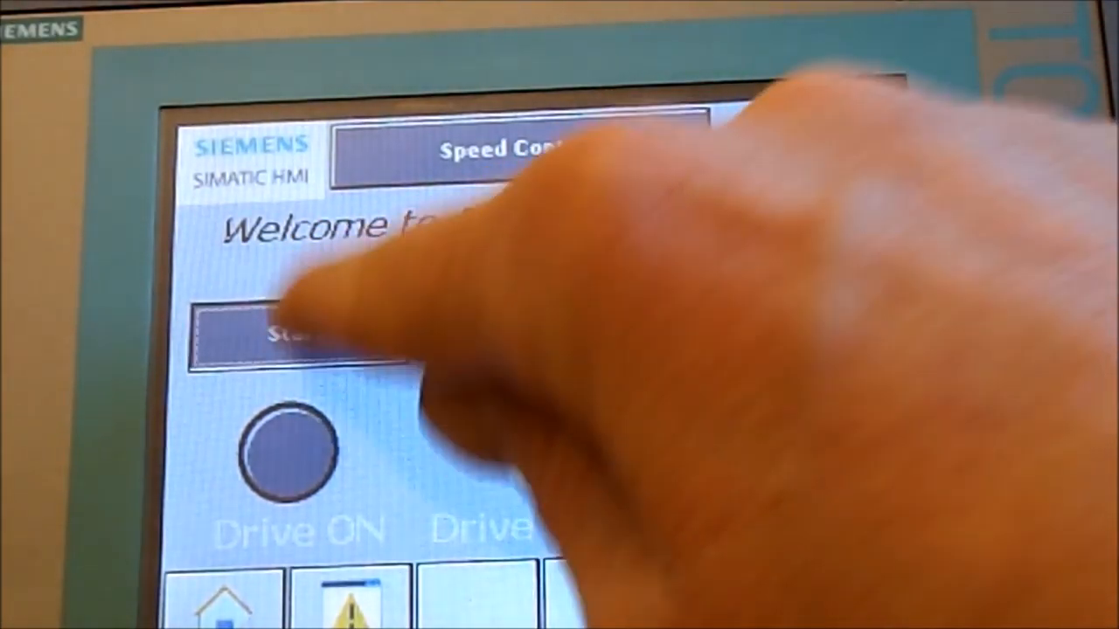
{"action": "left_click", "coordinate": [297, 332]}
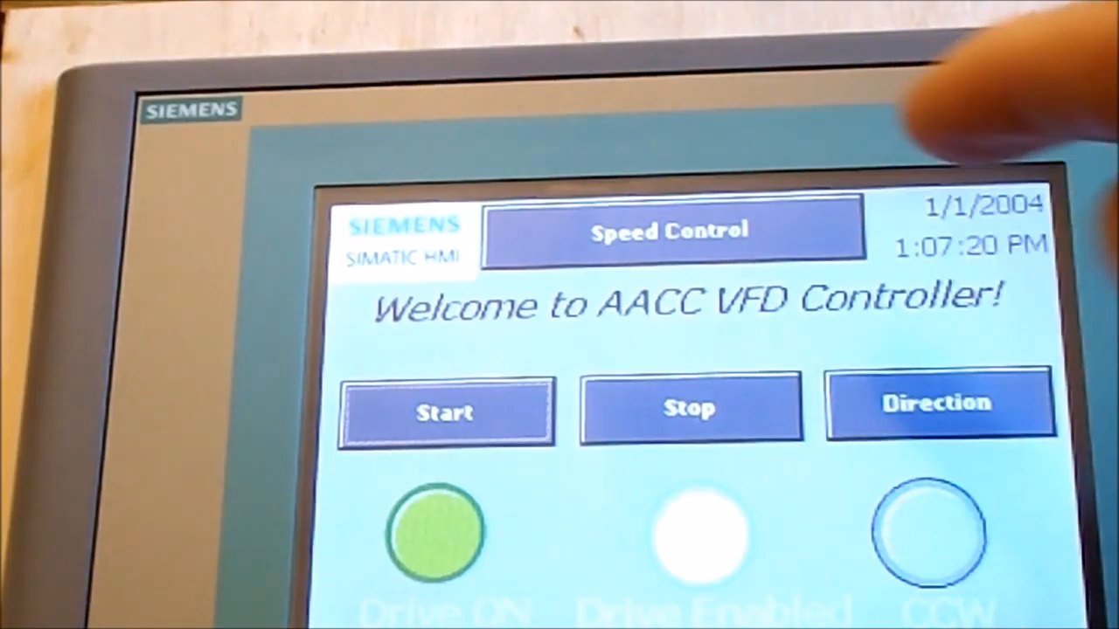
{"action": "left_click", "coordinate": [664, 232]}
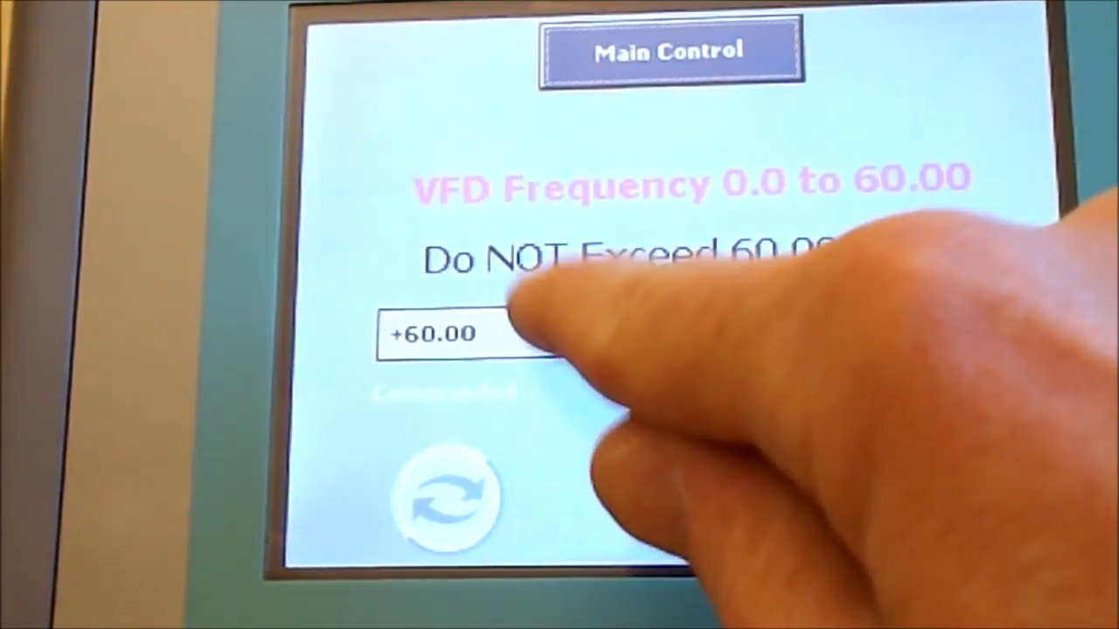
Step: Enter 10 as the commanded frequency on the keypad, send it to the drive and nudge it up
{"action": "left_click", "coordinate": [465, 345]}
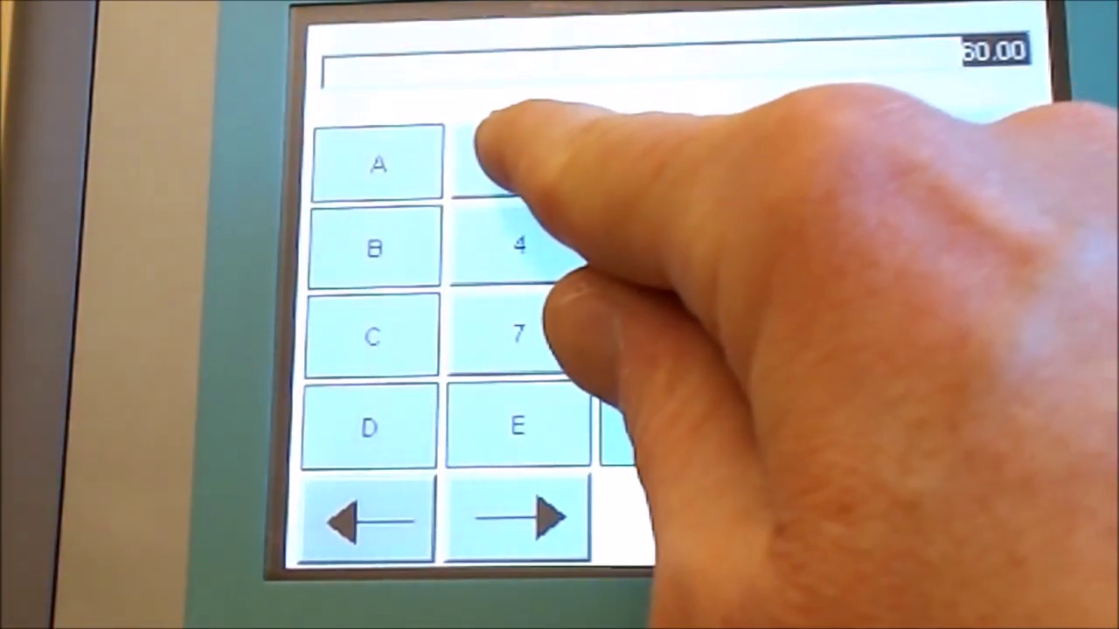
{"action": "left_click", "coordinate": [519, 160]}
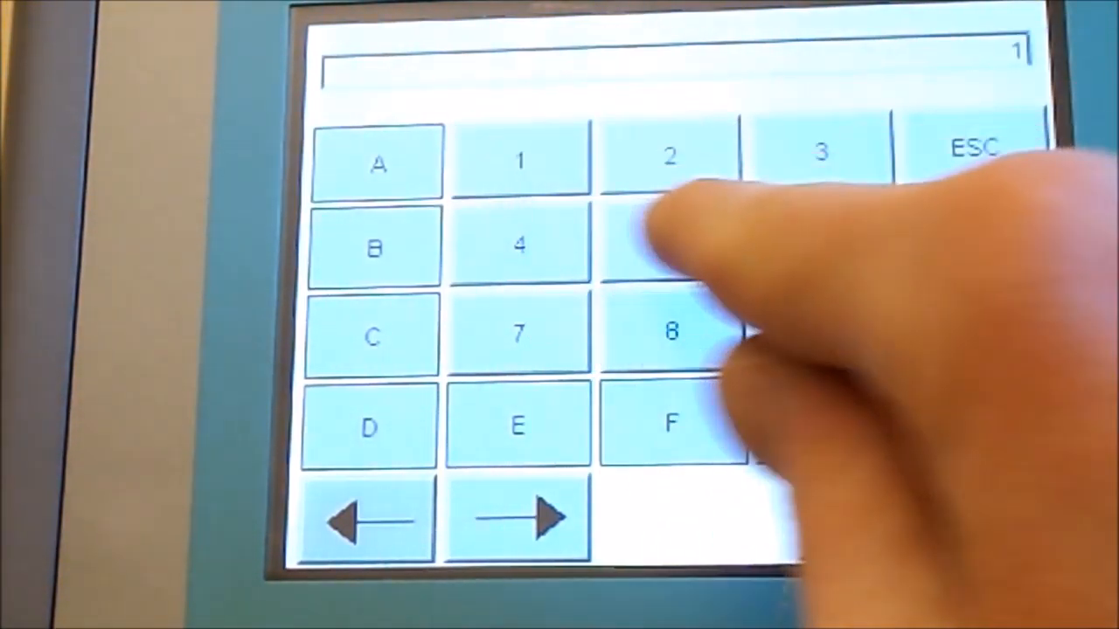
{"action": "left_click", "coordinate": [827, 423]}
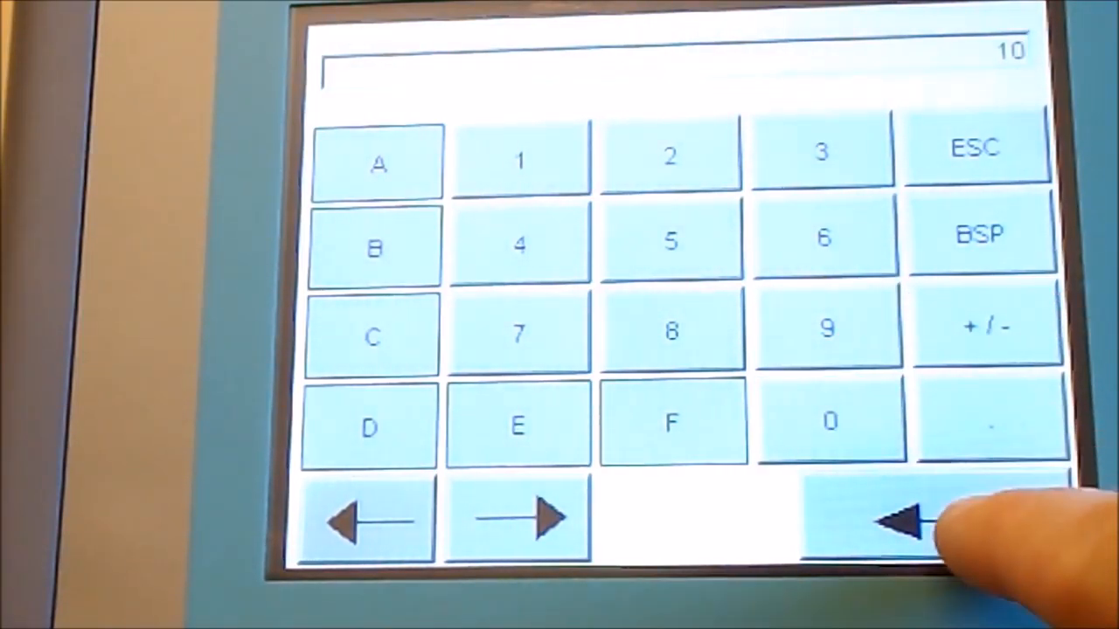
{"action": "left_click", "coordinate": [926, 520]}
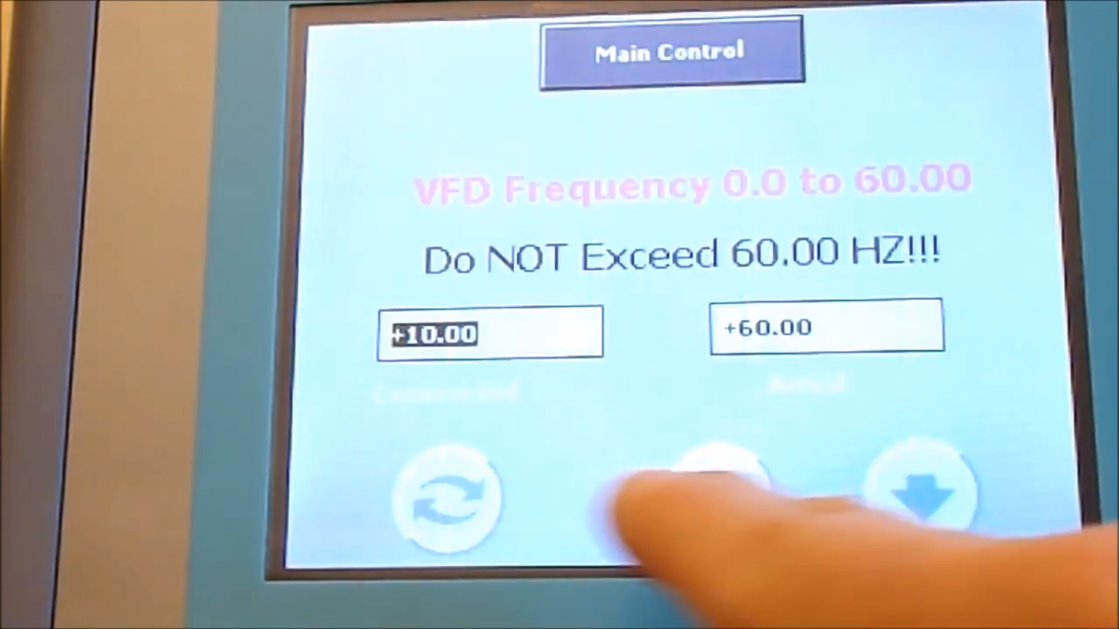
{"action": "left_click", "coordinate": [448, 493]}
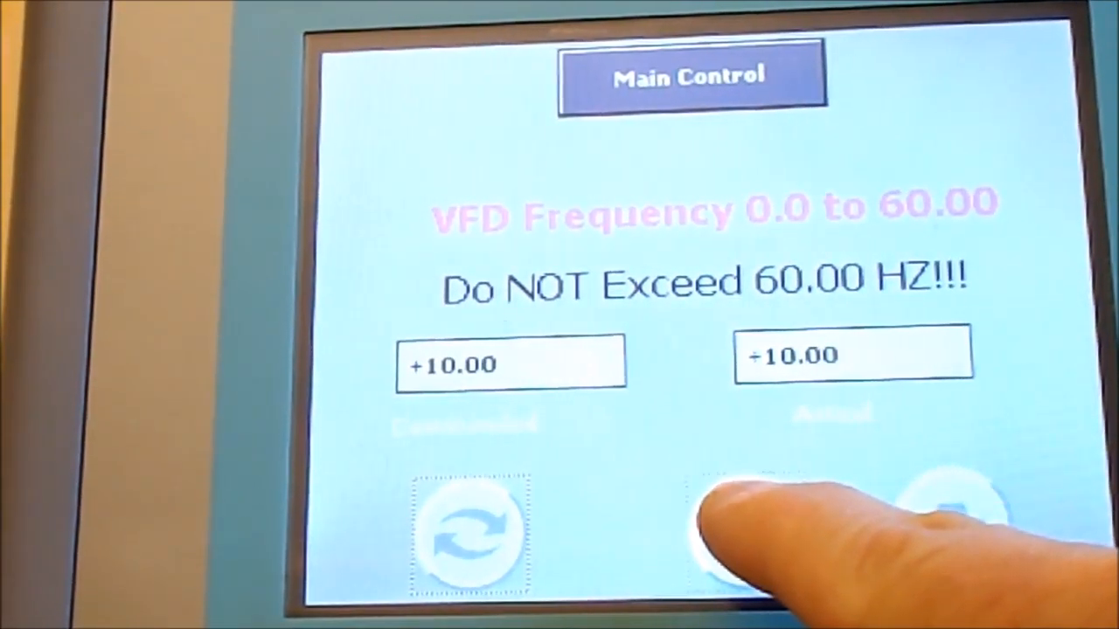
{"action": "left_click", "coordinate": [734, 533]}
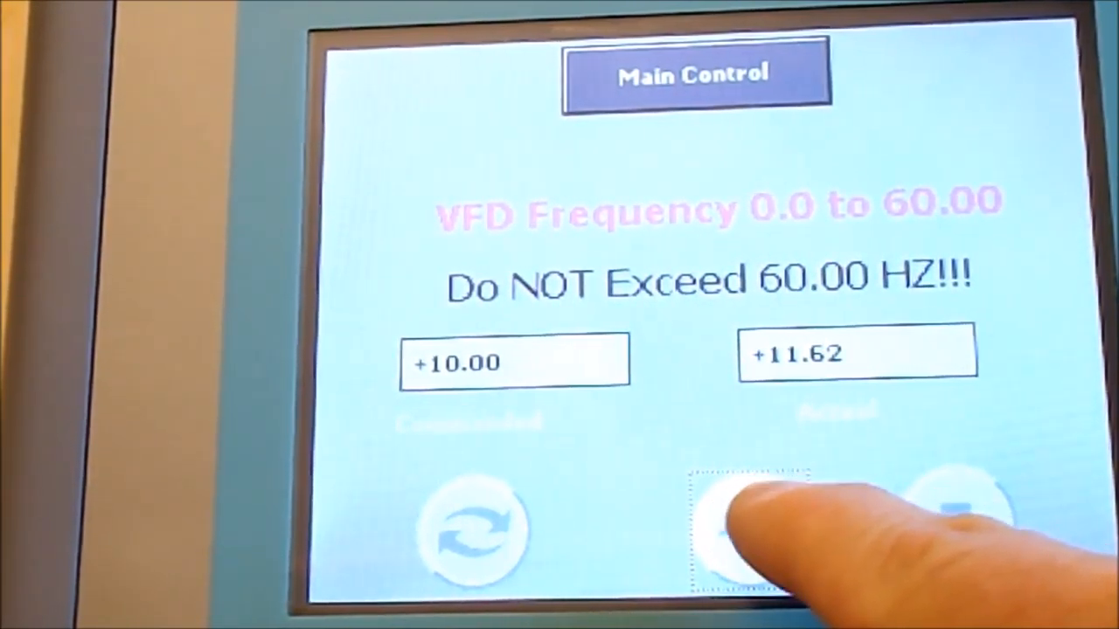
Step: Jog the drive frequency up with the arrow button, then back down
{"action": "left_click", "coordinate": [957, 520]}
{"action": "left_click", "coordinate": [971, 520]}
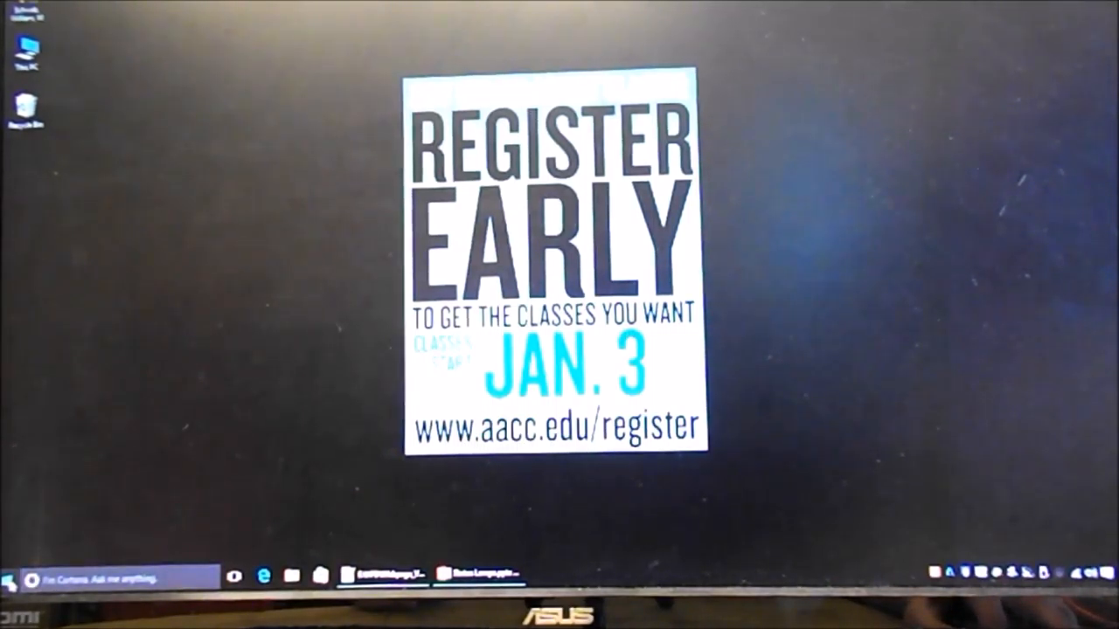
Step: Launch Chrome, load the PLC web server at its IP address and show the watch tables
{"action": "left_click", "coordinate": [7, 579]}
{"action": "left_click", "coordinate": [142, 157]}
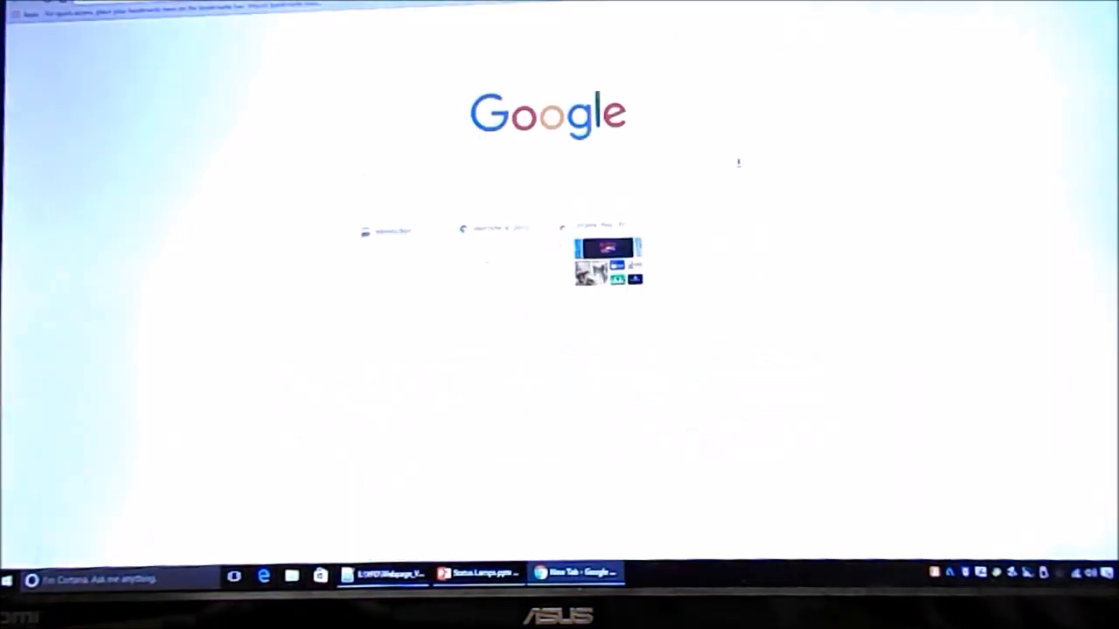
{"action": "type", "text": "192"}
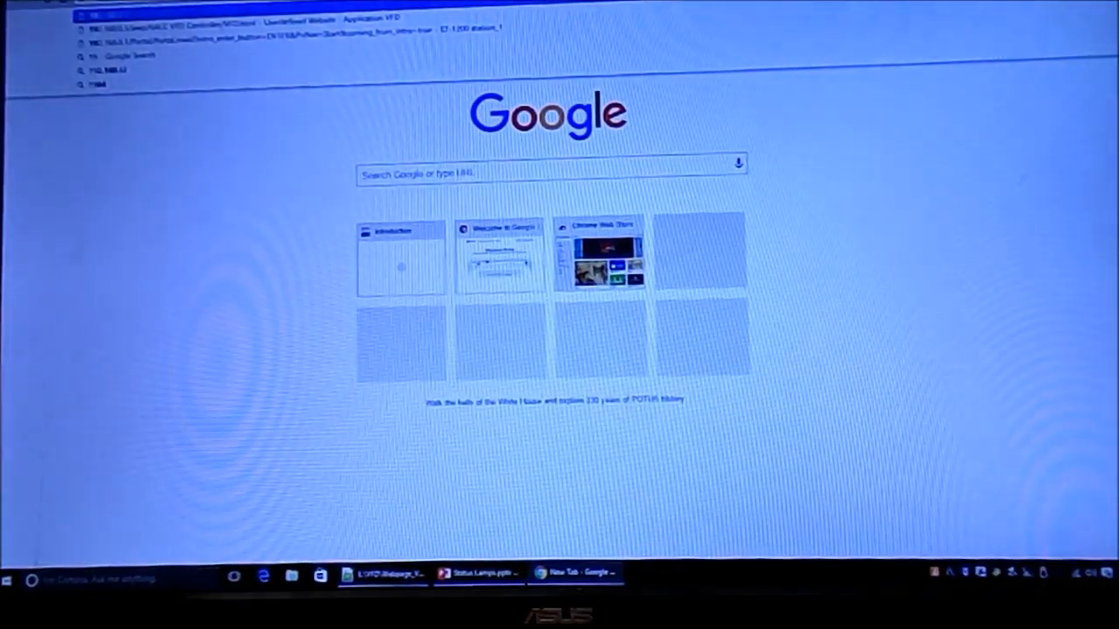
{"action": "type", "text": "."}
{"action": "key", "text": "Return"}
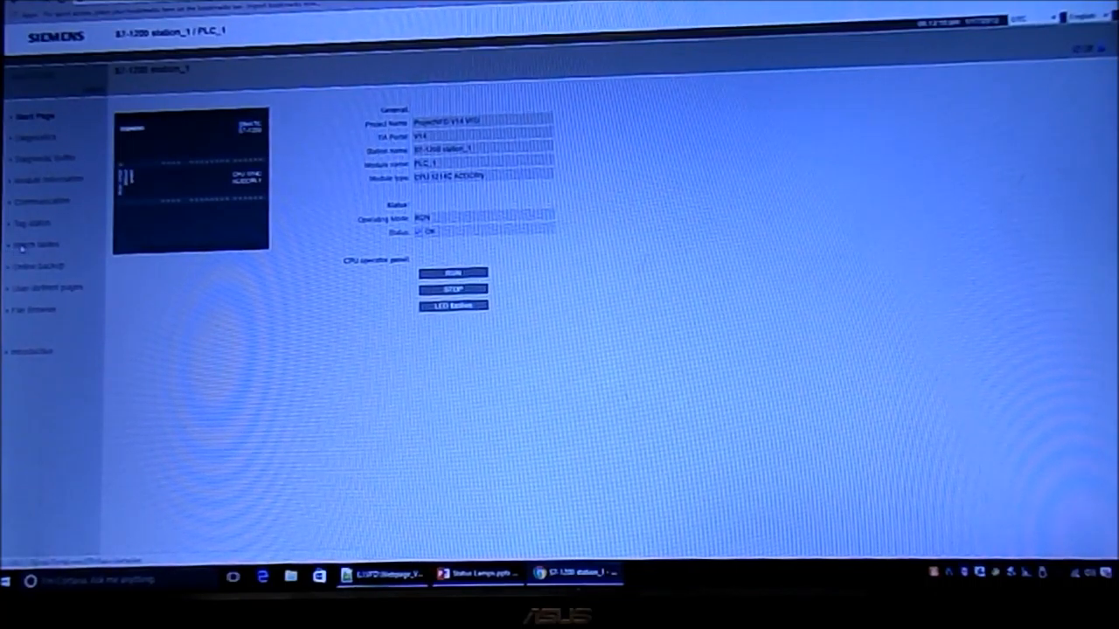
{"action": "left_click", "coordinate": [23, 247]}
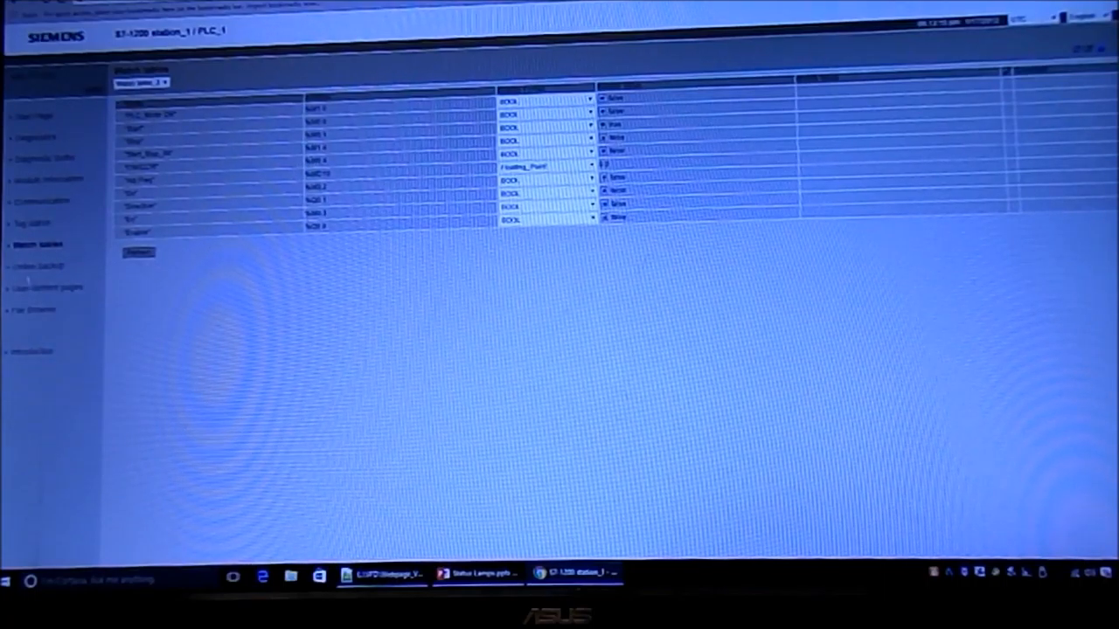
Step: Browse the diagnostic buffer, diagnostics and watch tables, then load the custom AACC VFD monitor page
{"action": "left_click", "coordinate": [28, 163]}
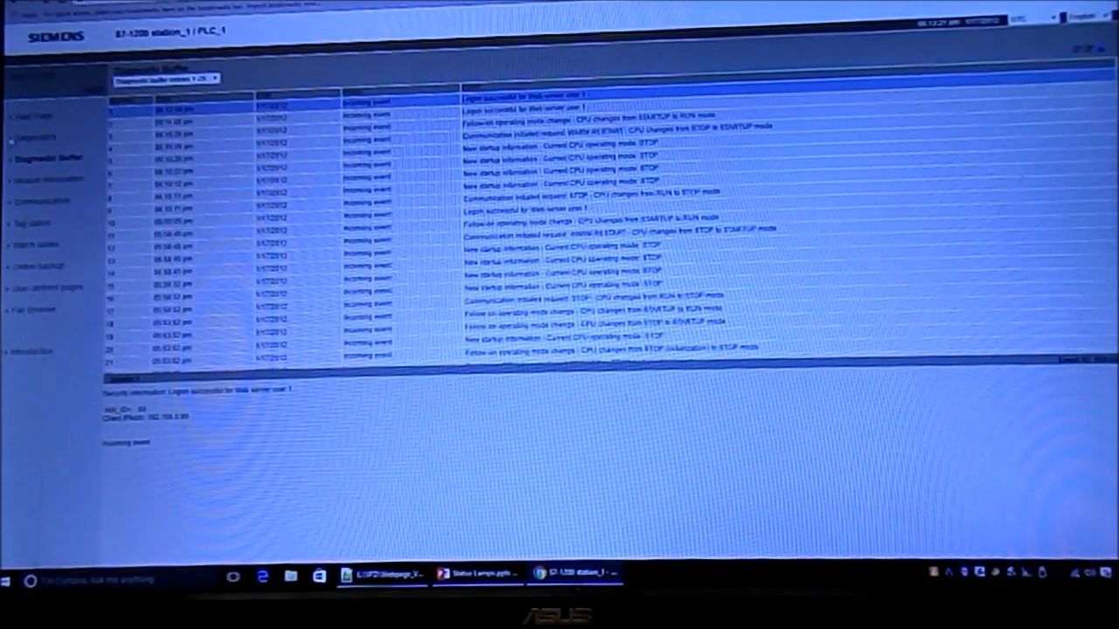
{"action": "left_click", "coordinate": [23, 142]}
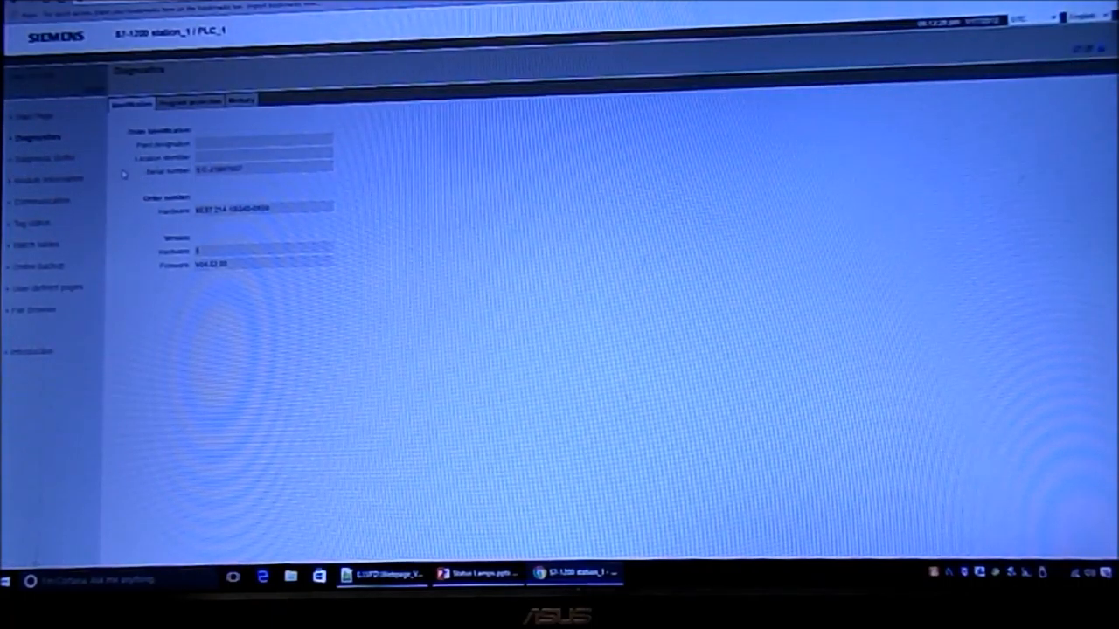
{"action": "left_click", "coordinate": [41, 160]}
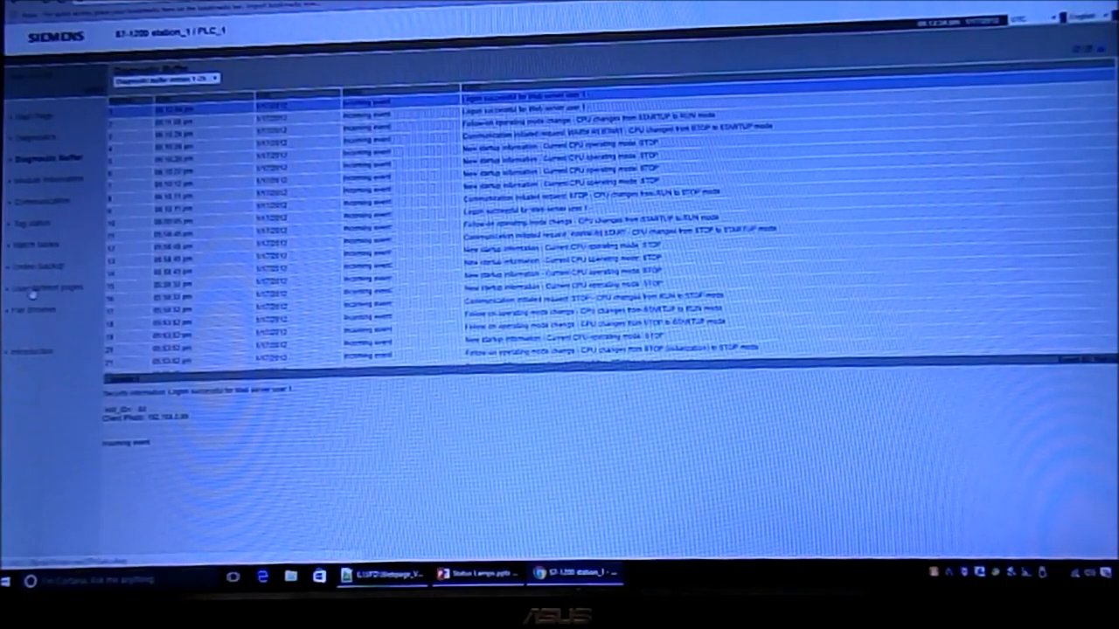
{"action": "left_click", "coordinate": [38, 247]}
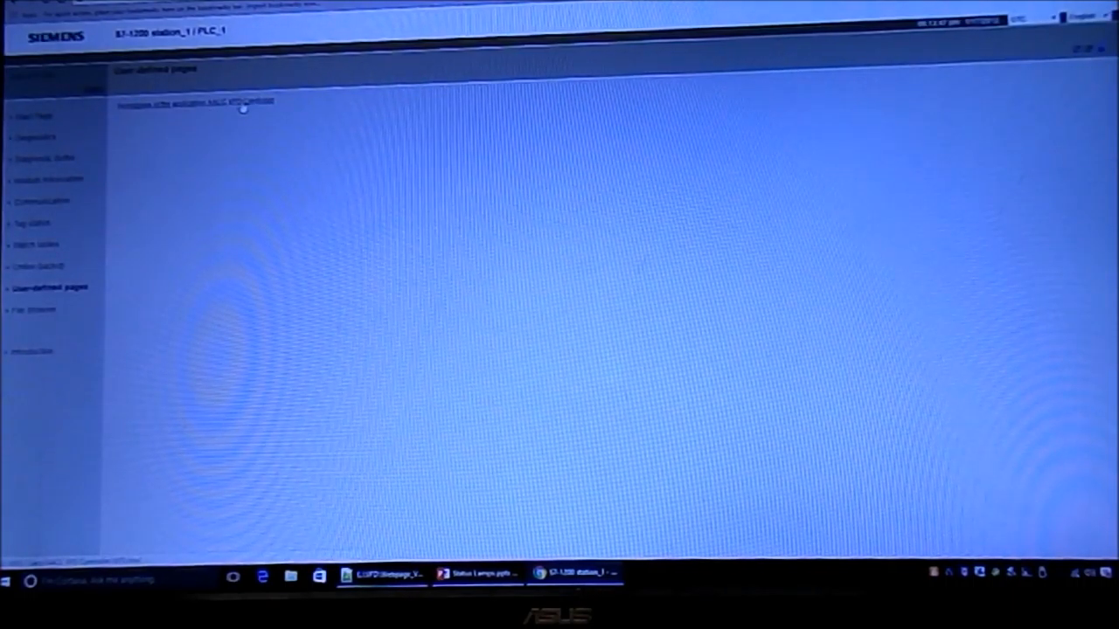
{"action": "left_click", "coordinate": [245, 105]}
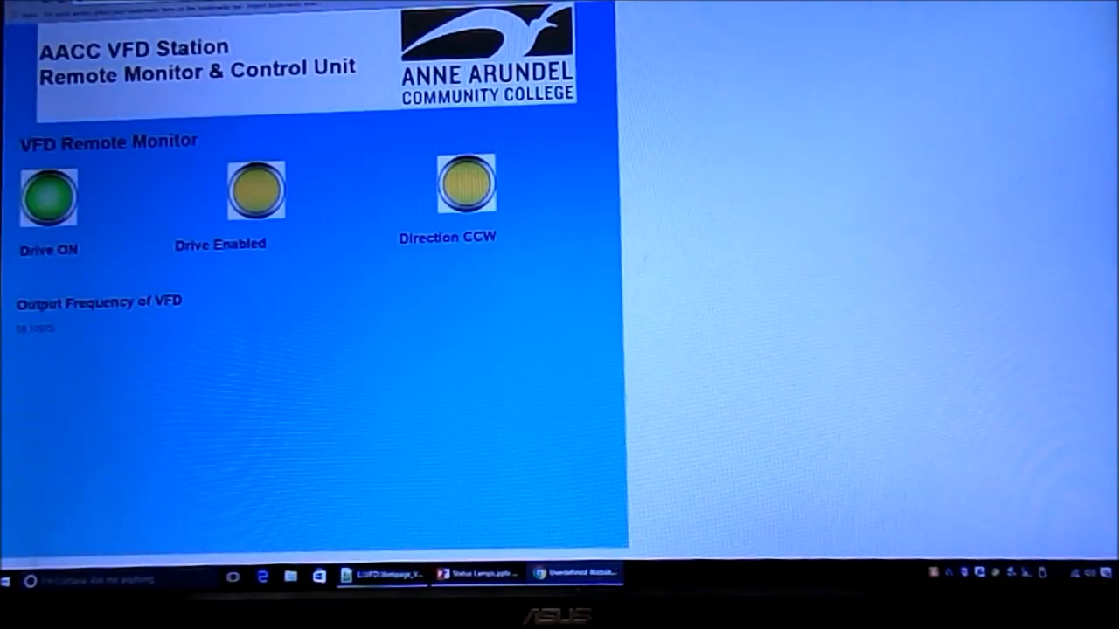
Step: Show the HTML-code slide with the circled img src line, then the Lamp00/Lamp01 explanation slide
{"action": "left_click", "coordinate": [472, 575]}
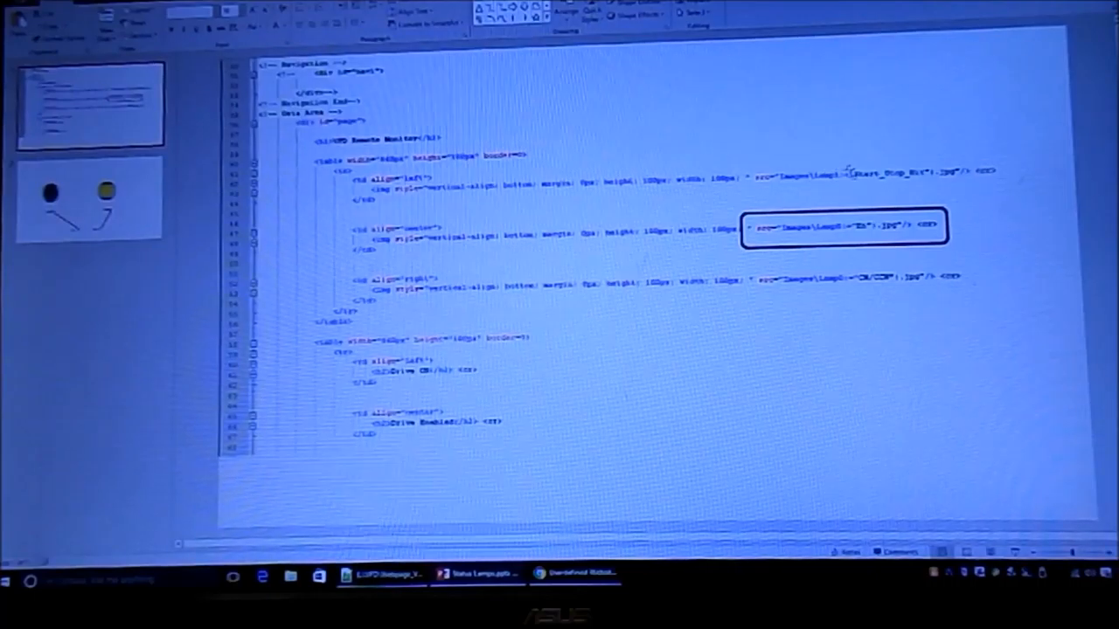
{"action": "left_click", "coordinate": [147, 224]}
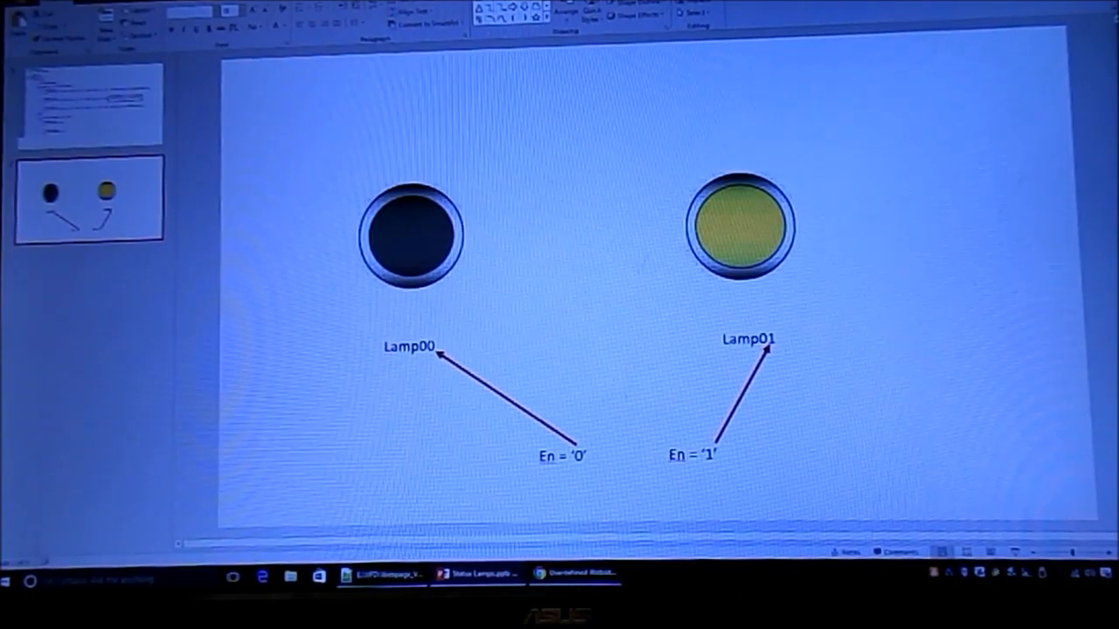
Step: Return to the AACC VFD Remote Monitor page in Chrome from the taskbar
{"action": "left_click", "coordinate": [480, 575]}
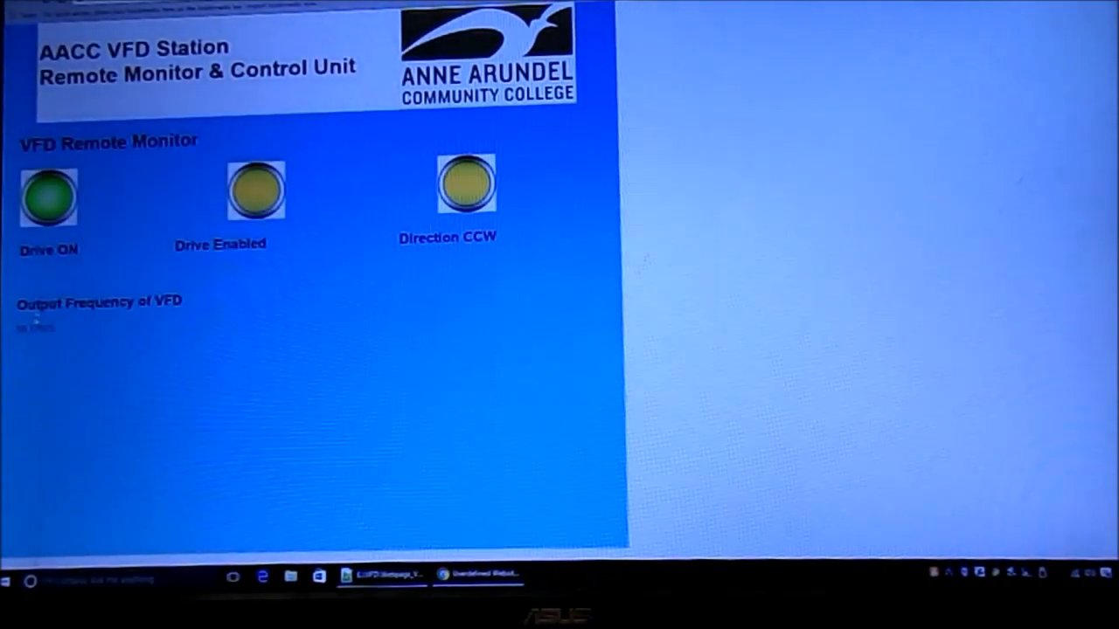